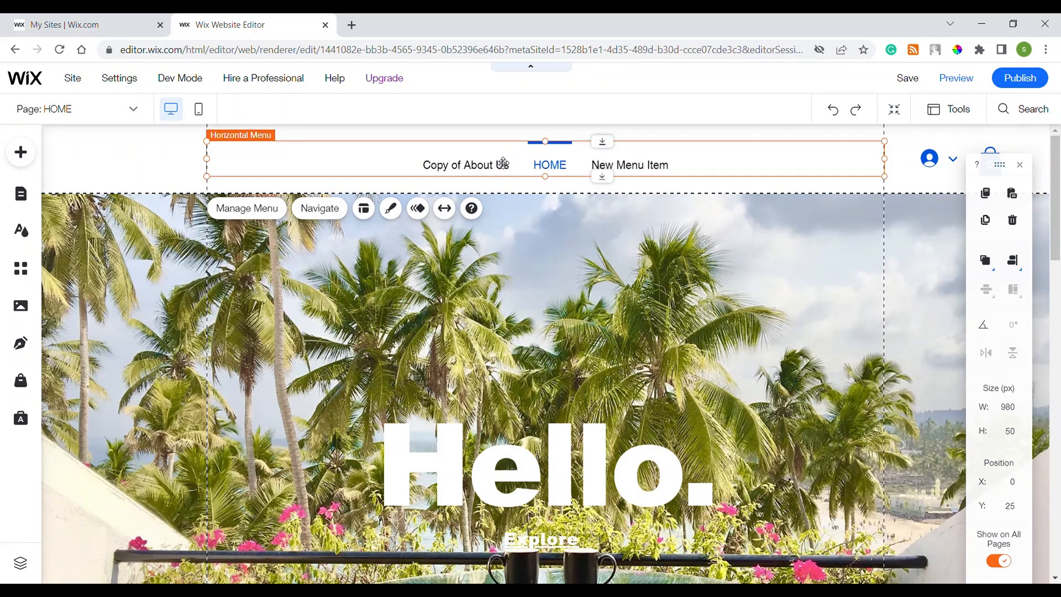
Open the Horizontal Menu's Customize Design at the Regular-state Text options (black, Paragraph 2, Helvetica)
left_click(592, 227)
scroll(592, 228, "down", 2)
scroll(592, 227, "up", 2)
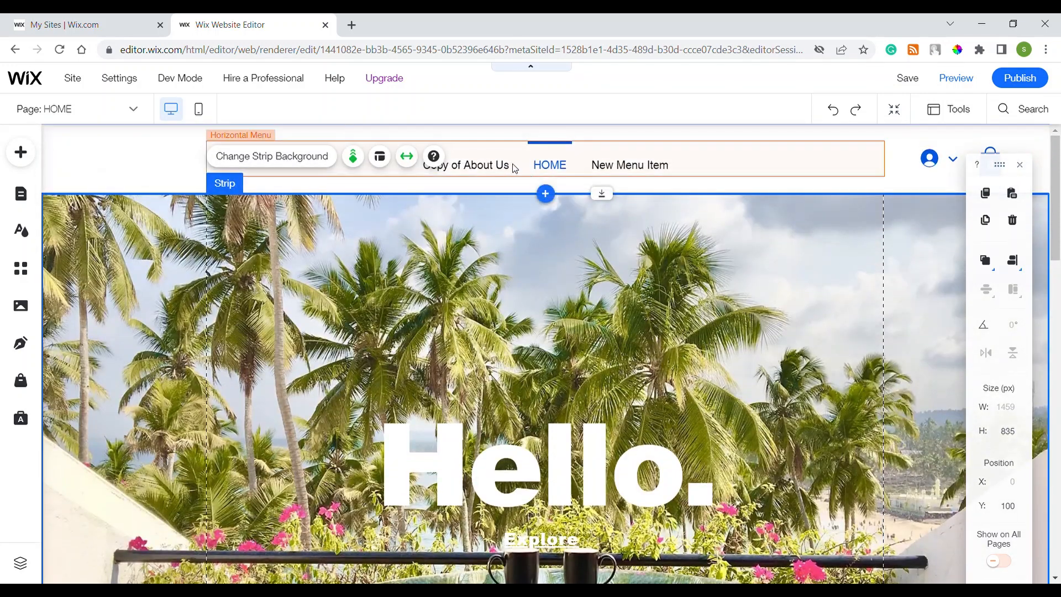
left_click(514, 168)
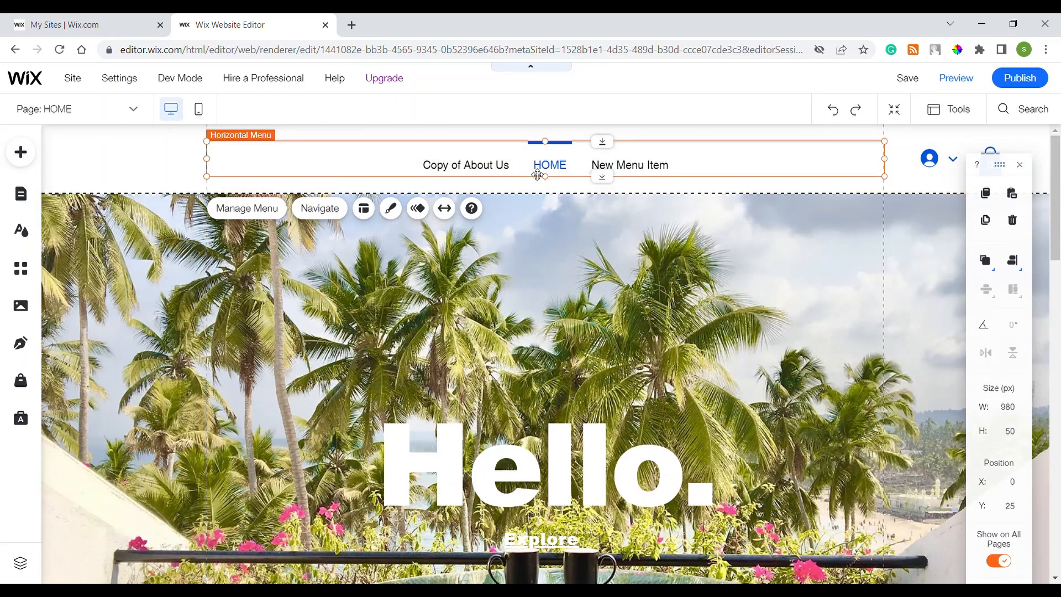
left_click(391, 209)
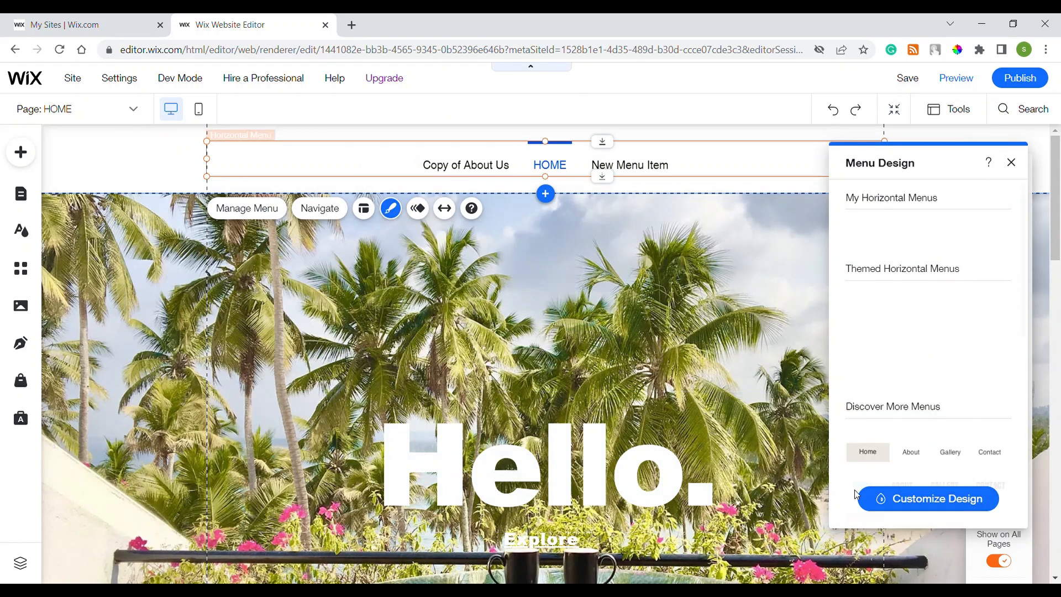
left_click(899, 497)
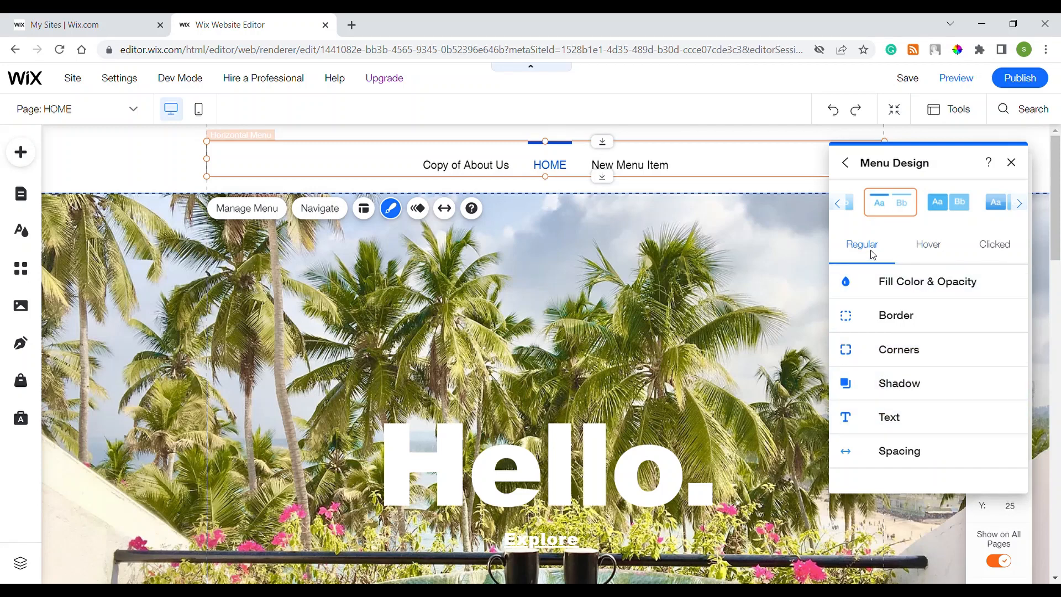
left_click(950, 427)
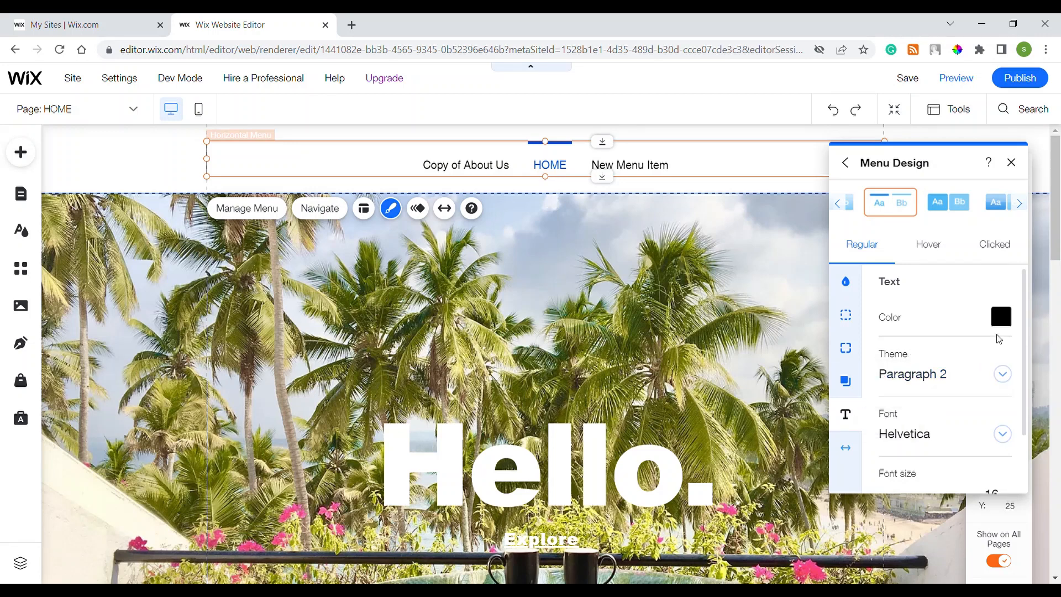
Set the menu's regular-state text colour to orange
left_click(1001, 319)
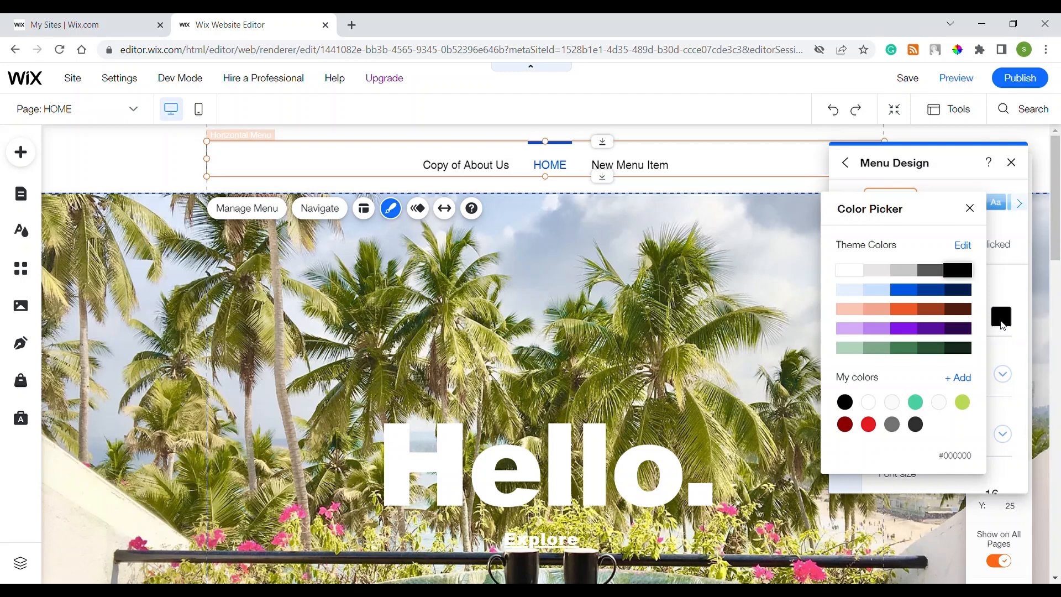
left_click(931, 275)
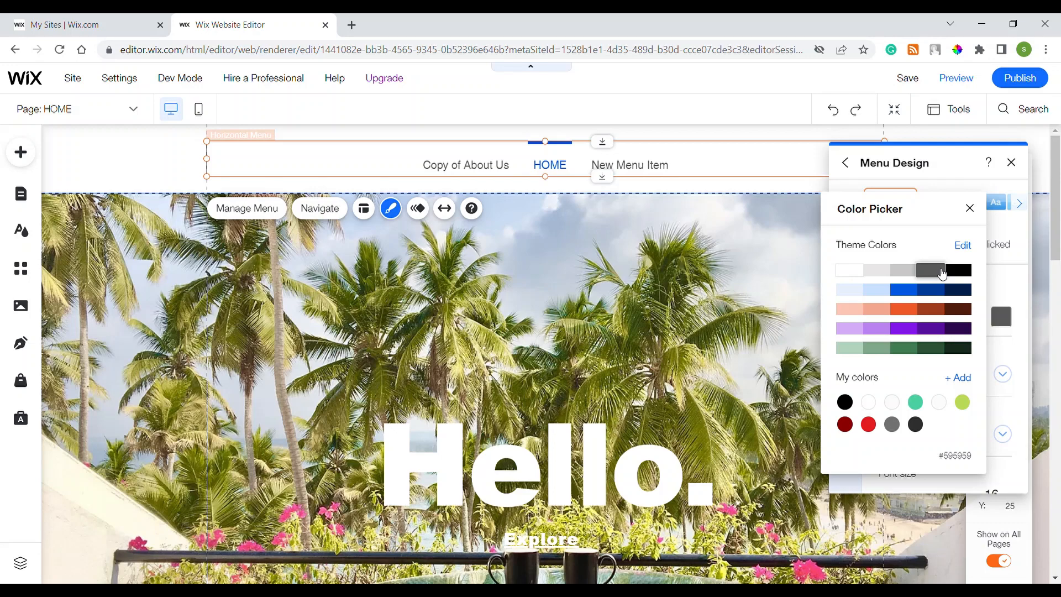
left_click(912, 319)
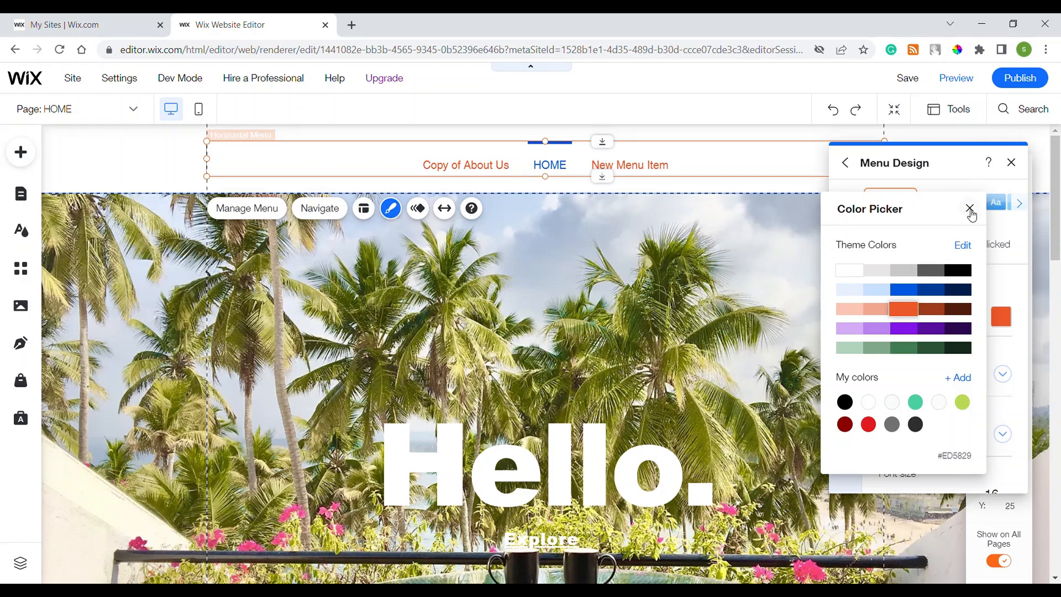
left_click(970, 208)
Set the menu's hover-state text colour to blue
left_click(941, 251)
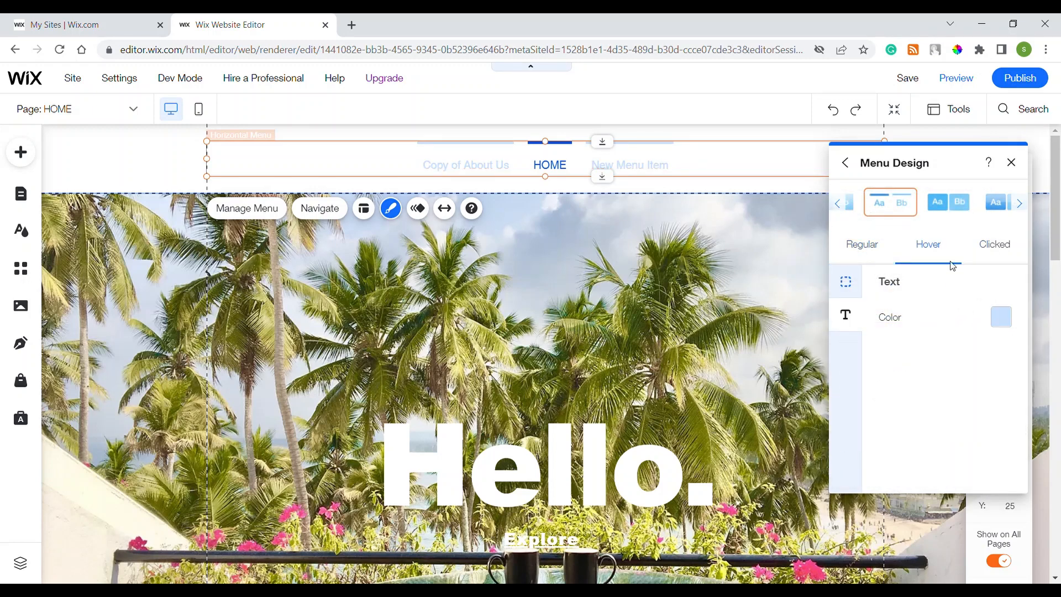
left_click(1000, 316)
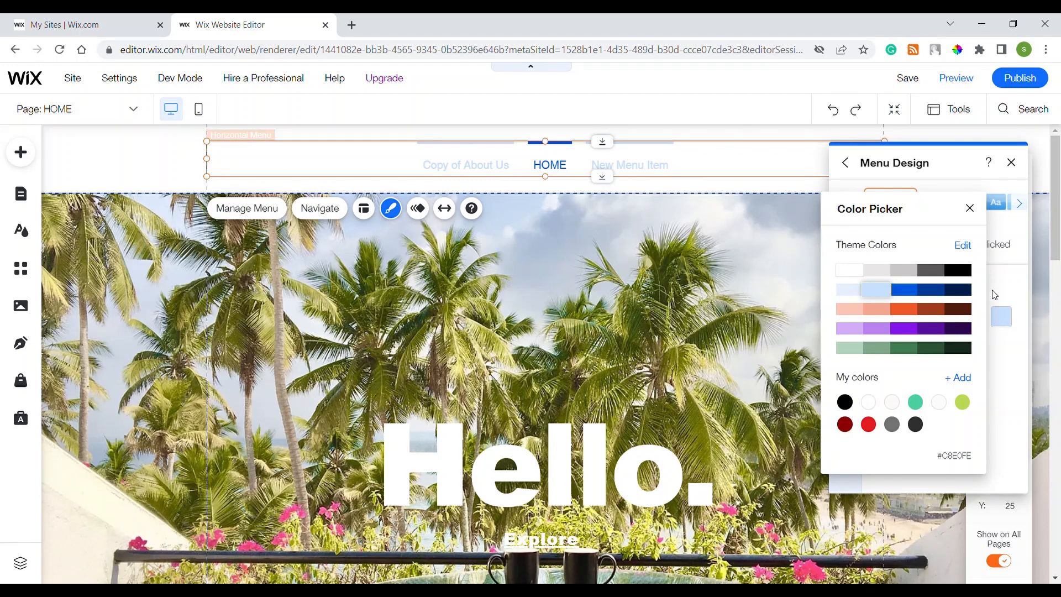
left_click(904, 290)
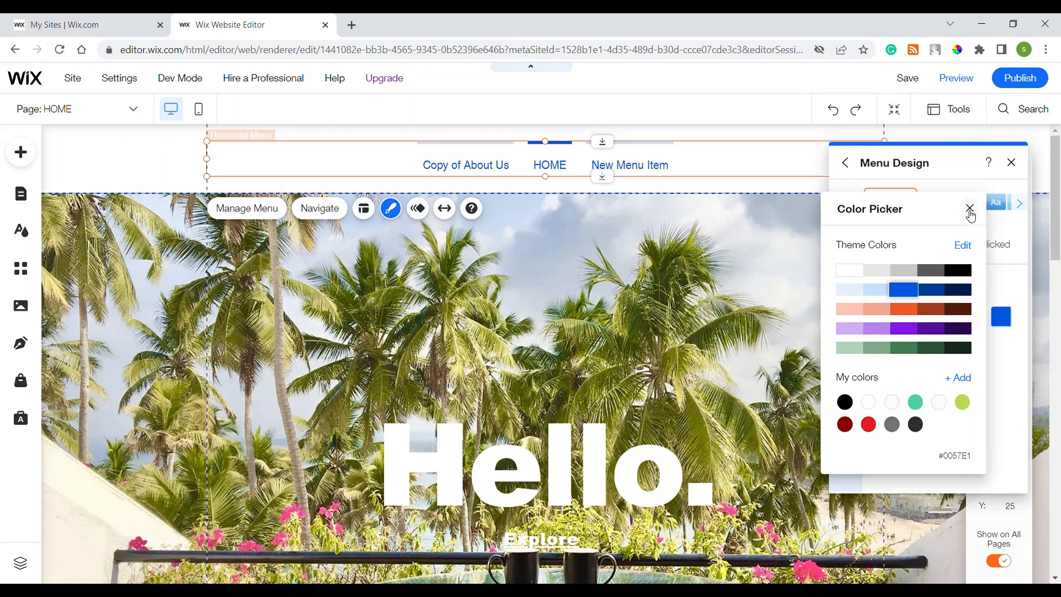
left_click(969, 208)
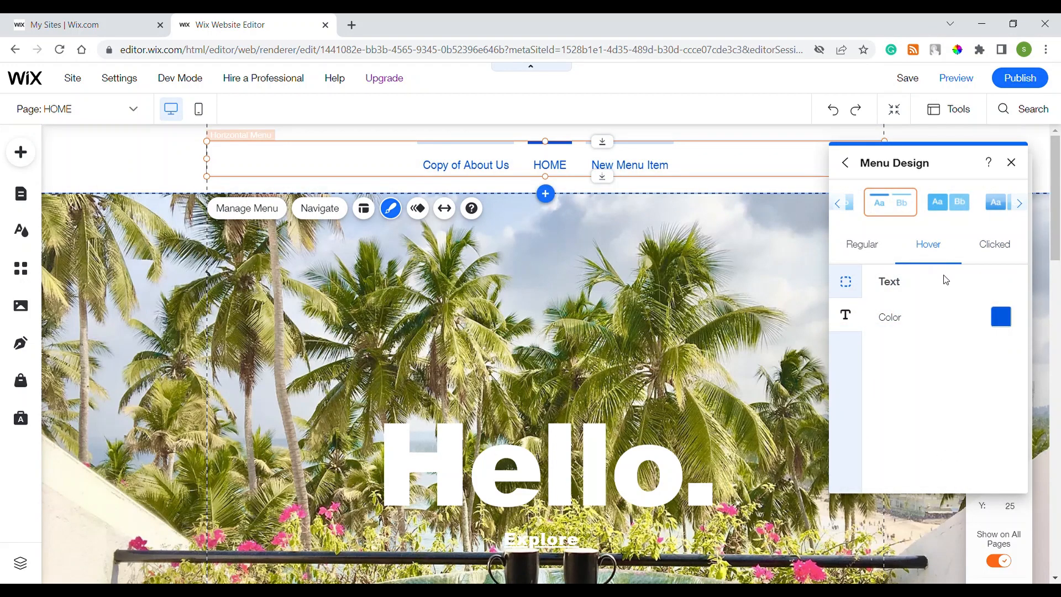
left_click(870, 244)
left_click(920, 245)
Set the menu's clicked-state text colour to orange
left_click(994, 242)
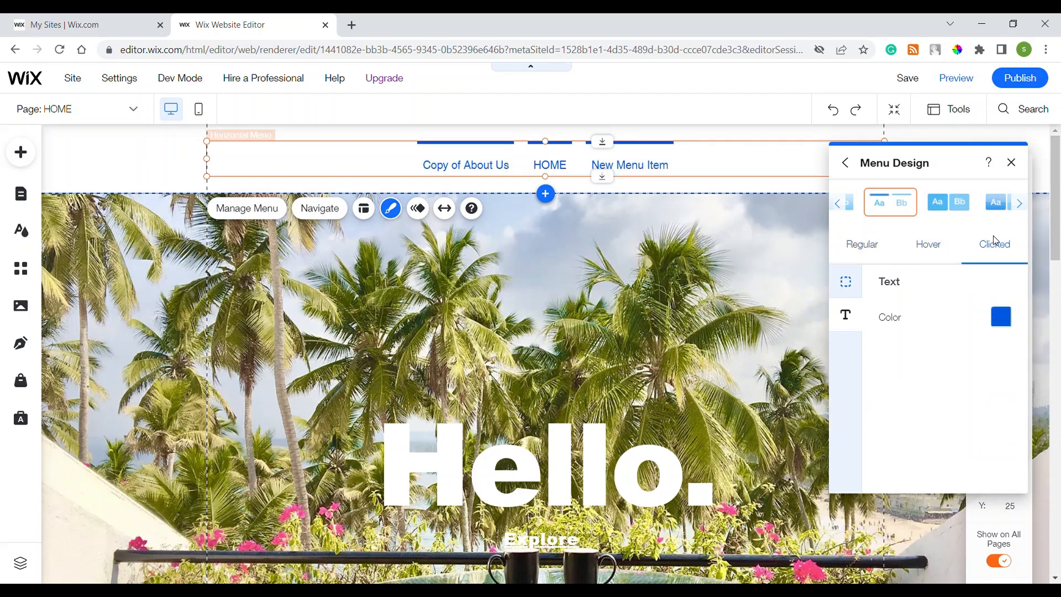
left_click(1000, 318)
left_click(903, 309)
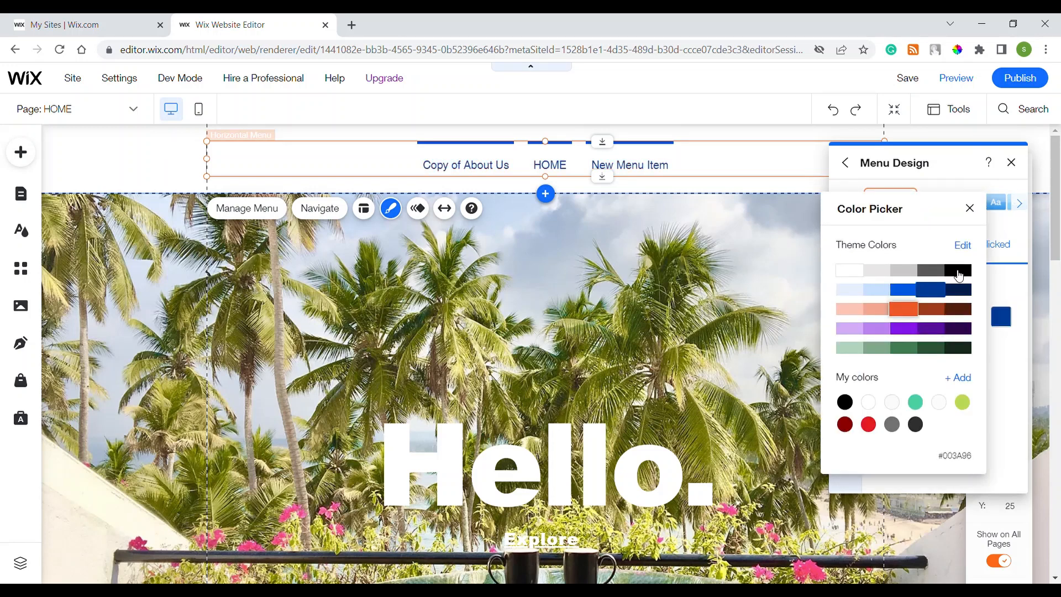
left_click(968, 209)
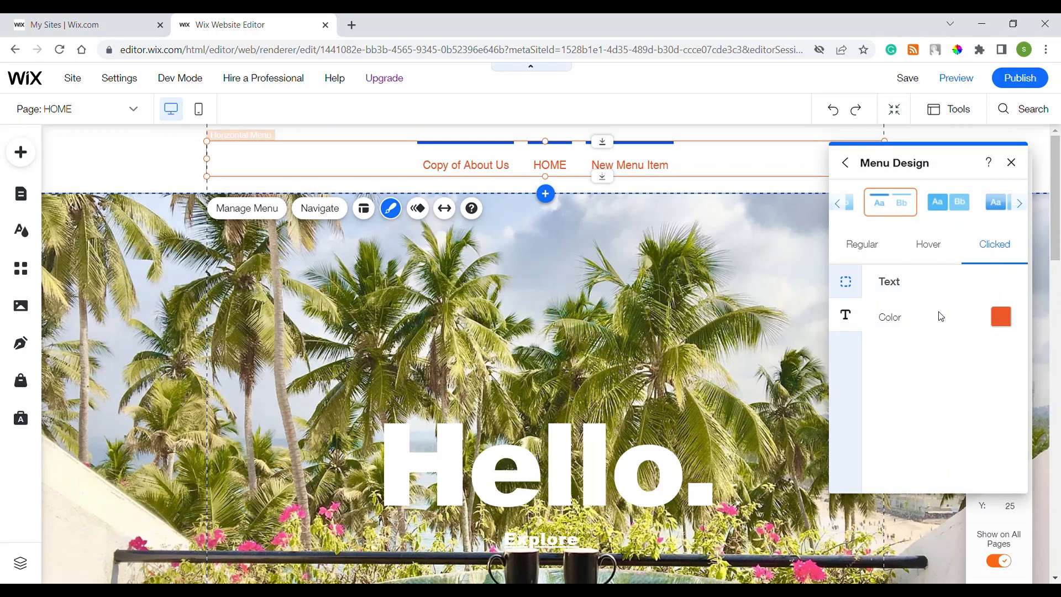
Make the menu's clicked-state and hover-state border colours white
left_click(854, 281)
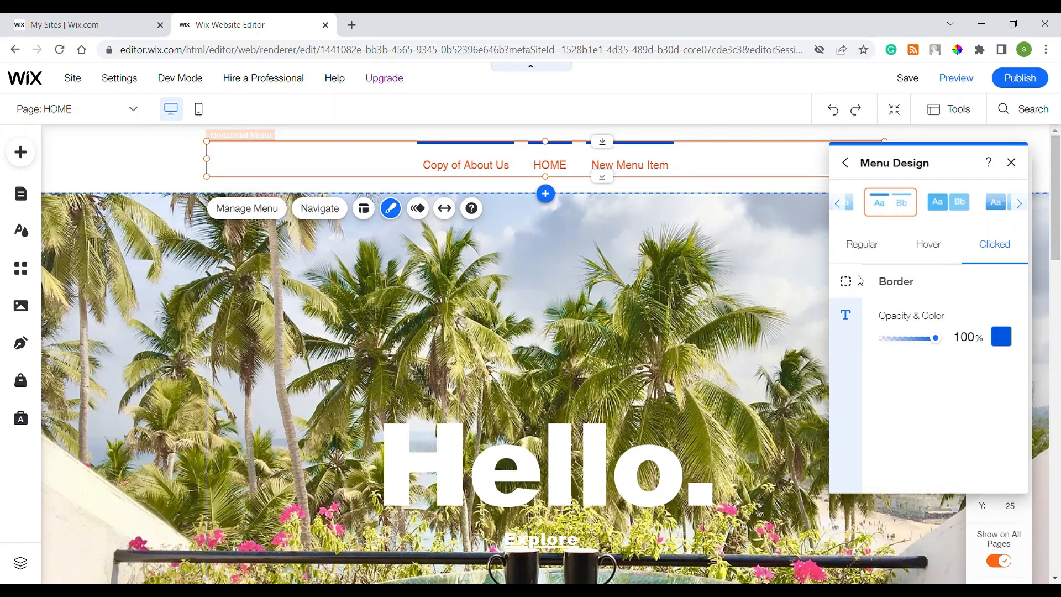
left_click(1001, 337)
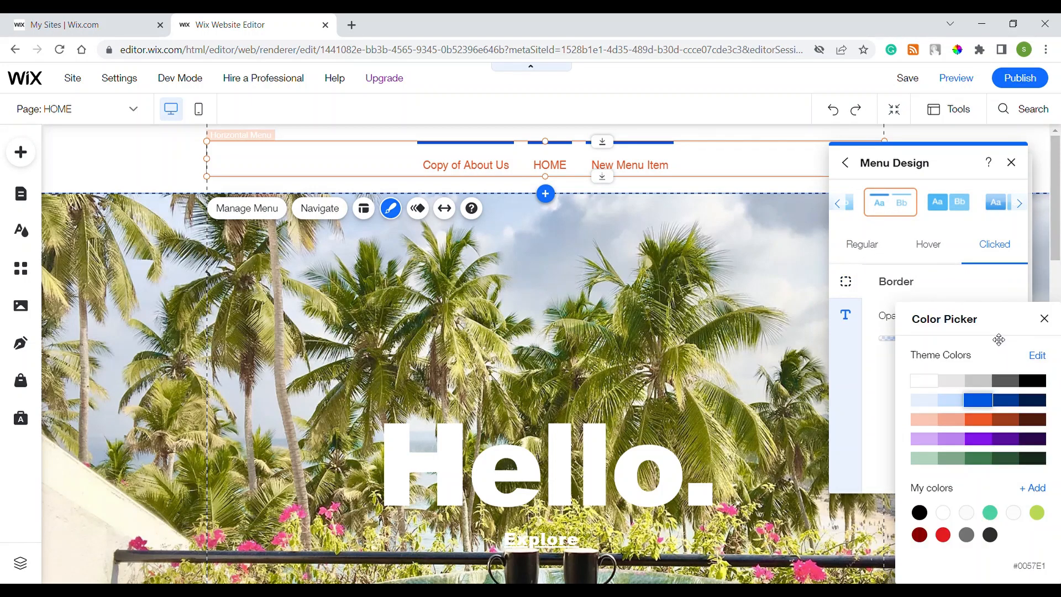
left_click(926, 383)
left_click(1043, 319)
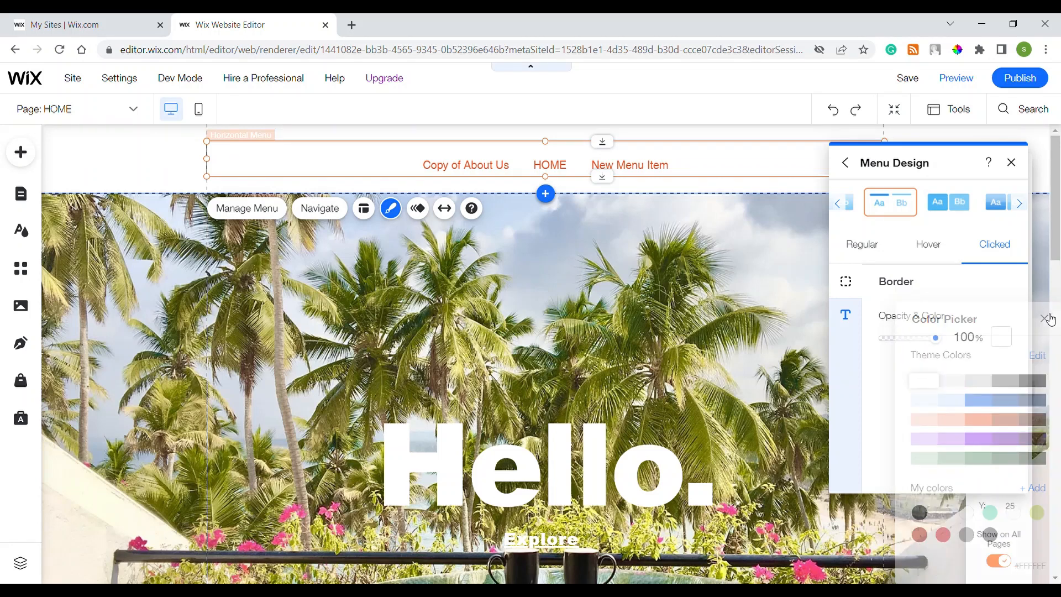
left_click(925, 248)
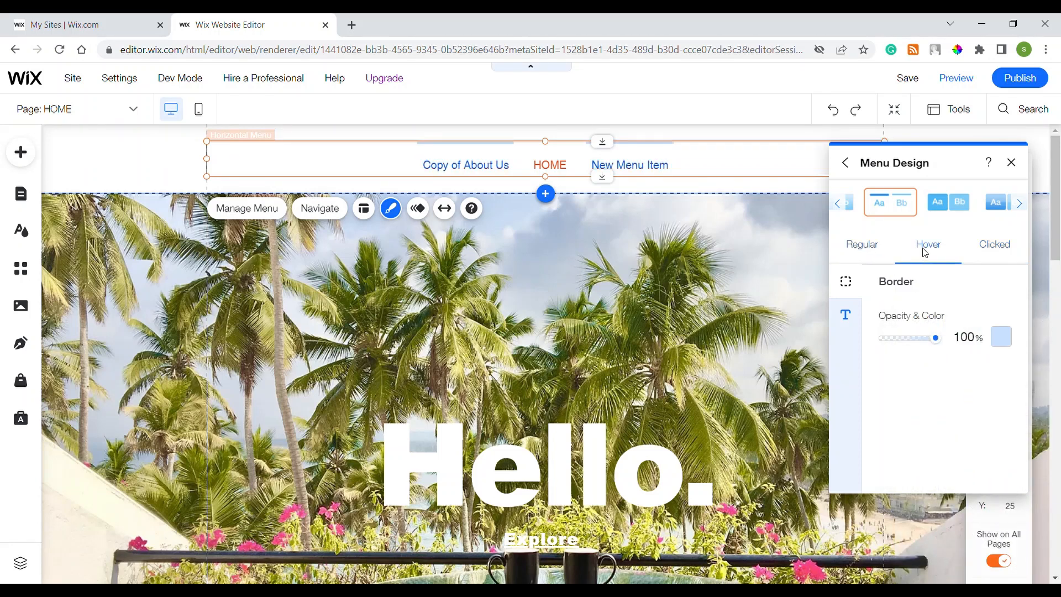
left_click(1001, 337)
left_click(919, 381)
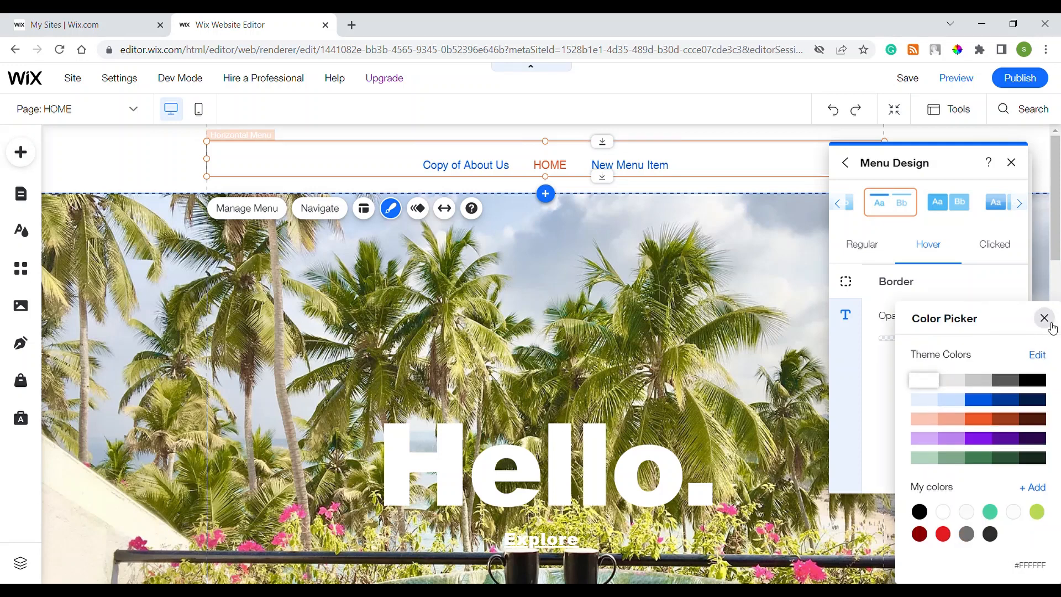
left_click(1043, 319)
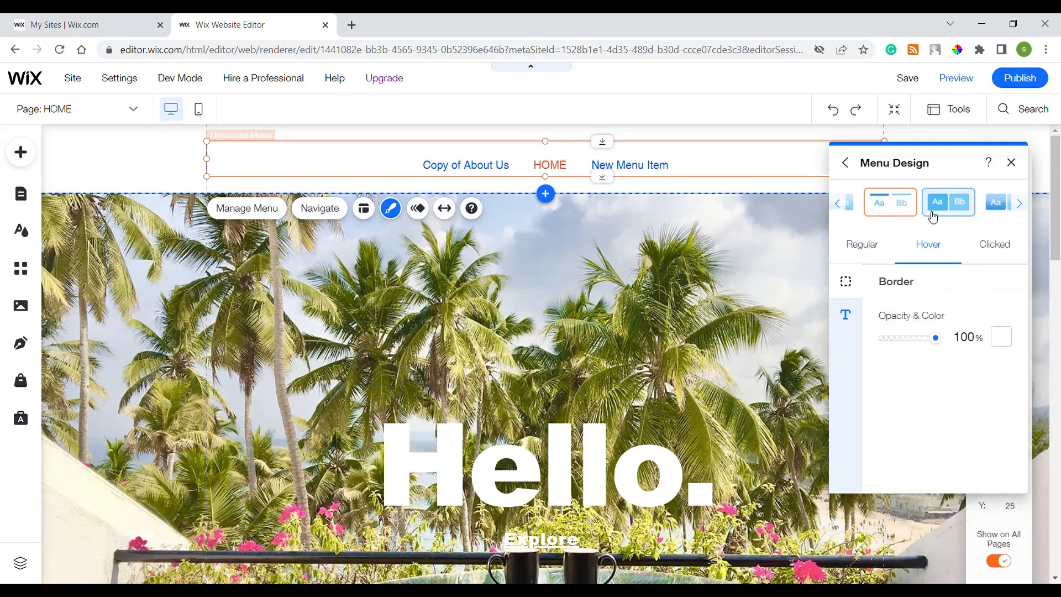
Leave the regular-state border opacity at 0% and close the Menu Design panel
left_click(873, 252)
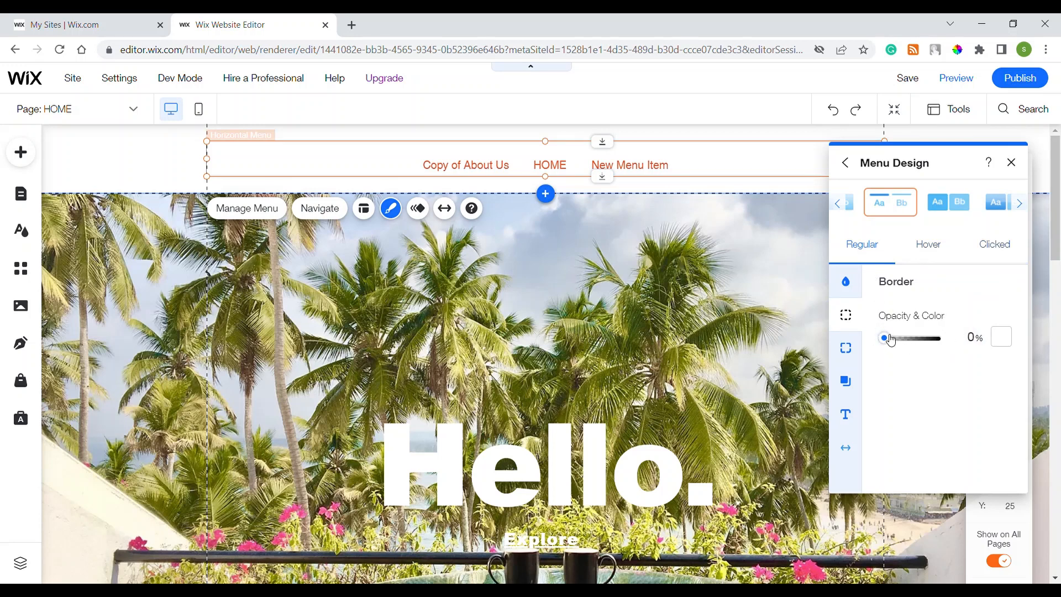
left_click_drag(885, 338, 870, 279)
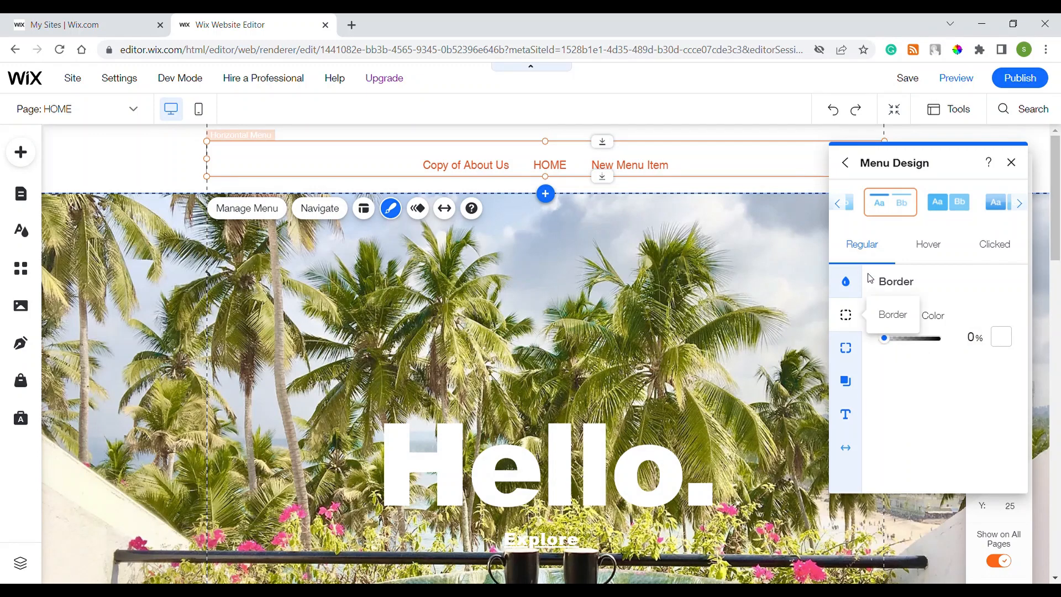
left_click(1011, 164)
left_click(656, 317)
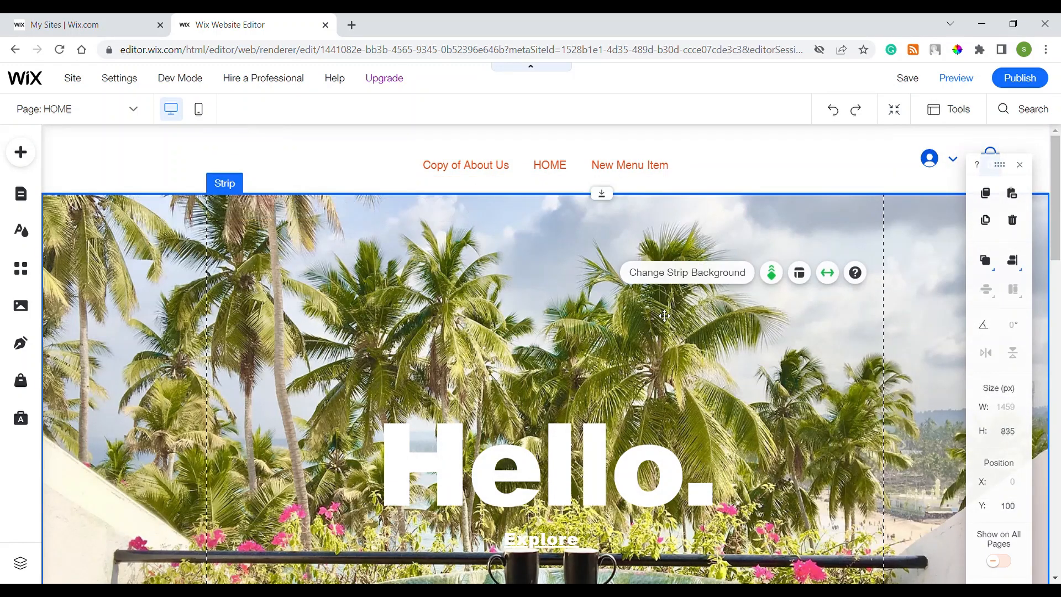
Preview the site, confirm menu items turn blue on hover, visit About Us, and return to the editor
left_click(971, 77)
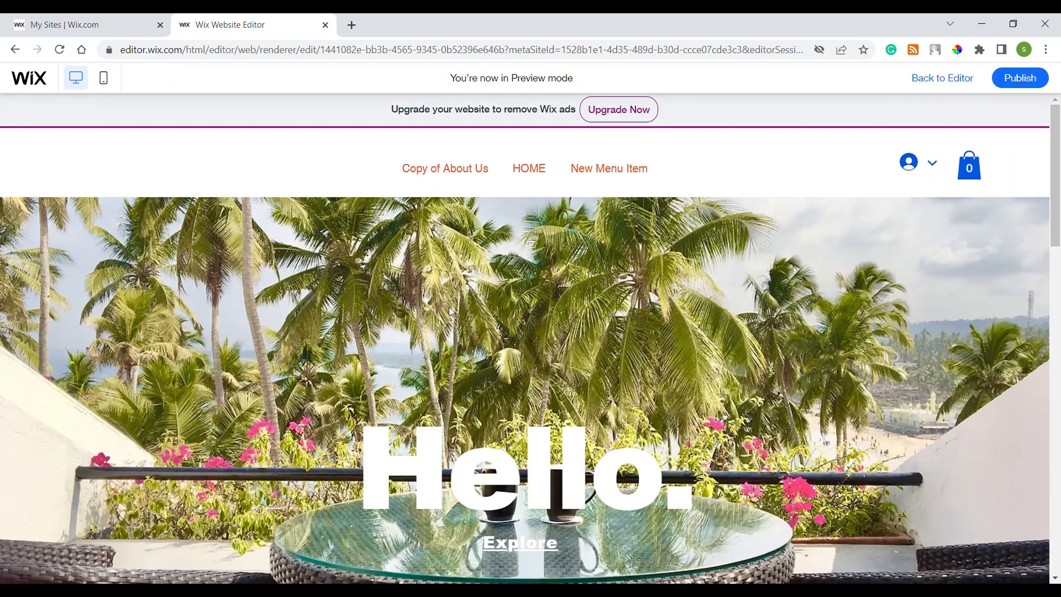
mouse_move(464, 175)
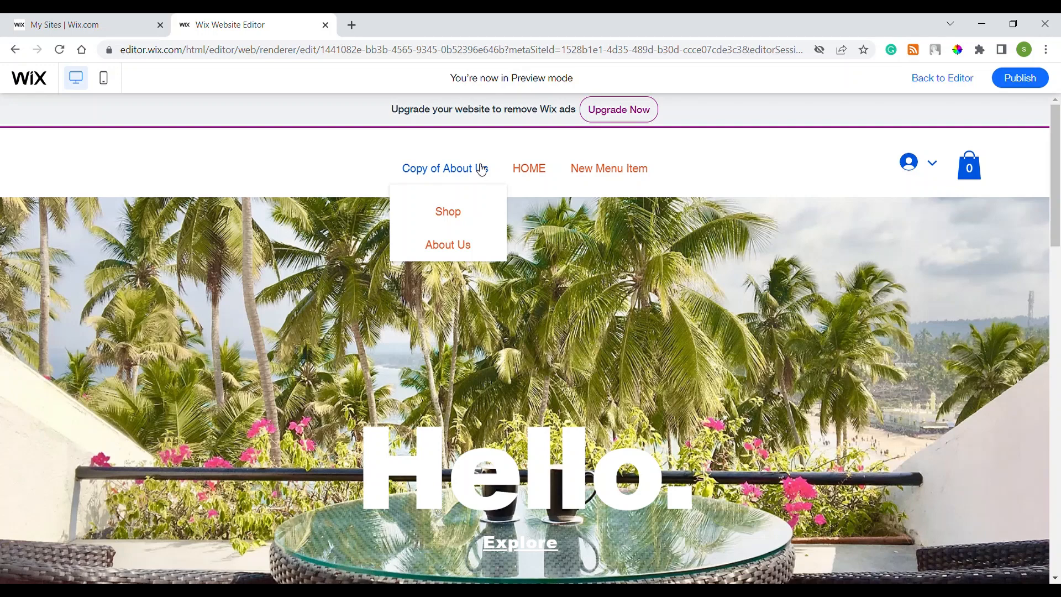
mouse_move(560, 175)
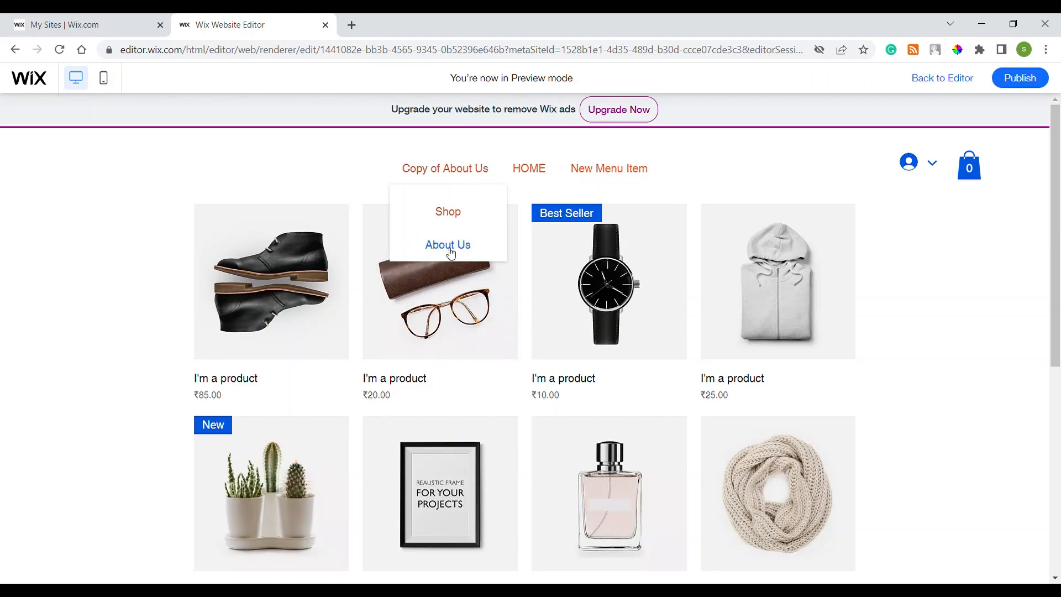
left_click(451, 252)
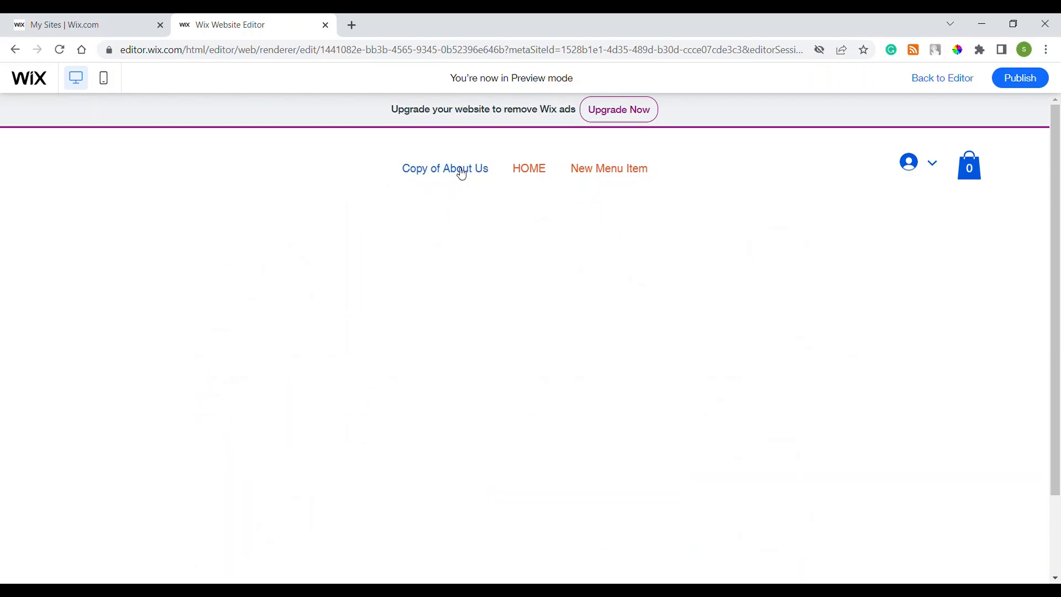
mouse_move(462, 174)
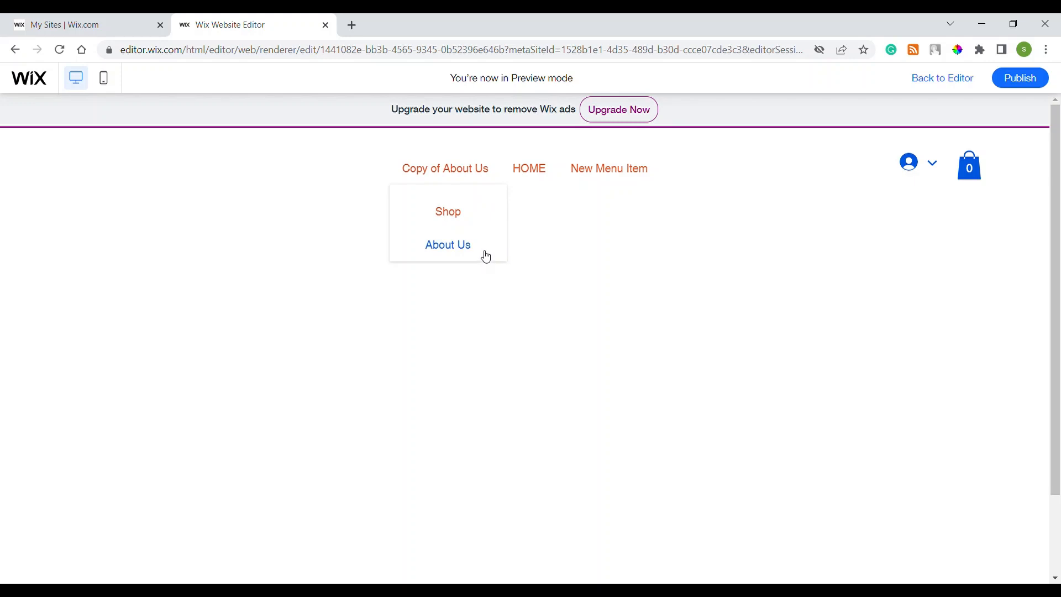
left_click(966, 74)
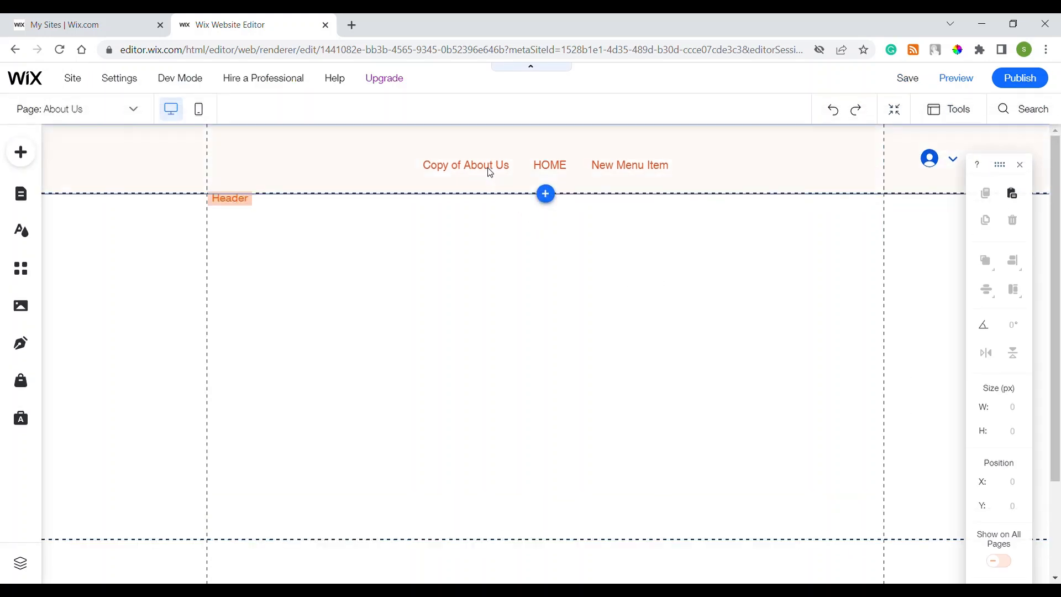
Change the menu's clicked-state text colour to the purple theme colour and close the design panel
left_click(487, 154)
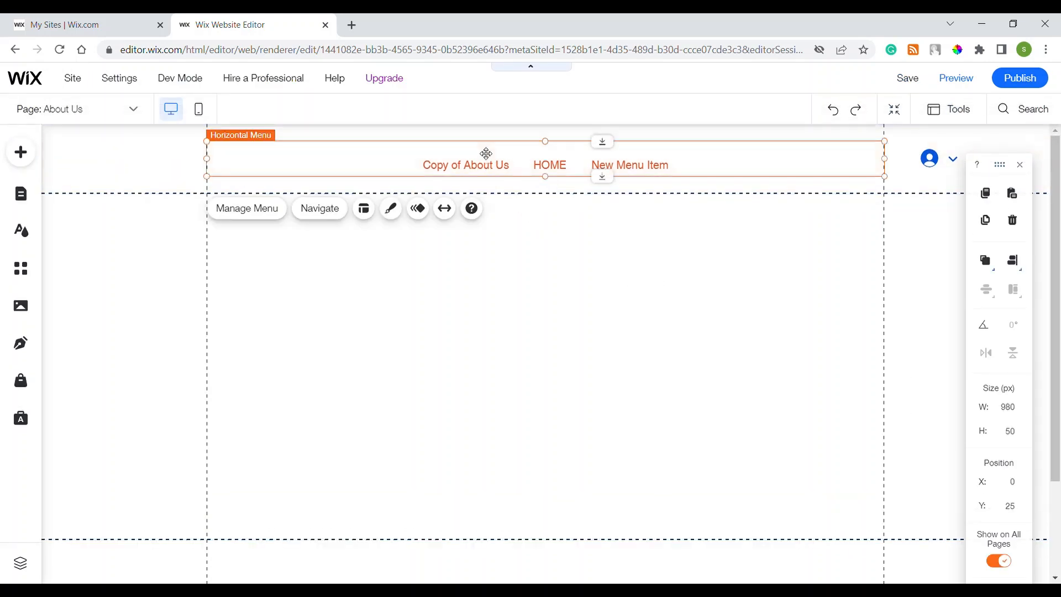
left_click(391, 209)
left_click(882, 498)
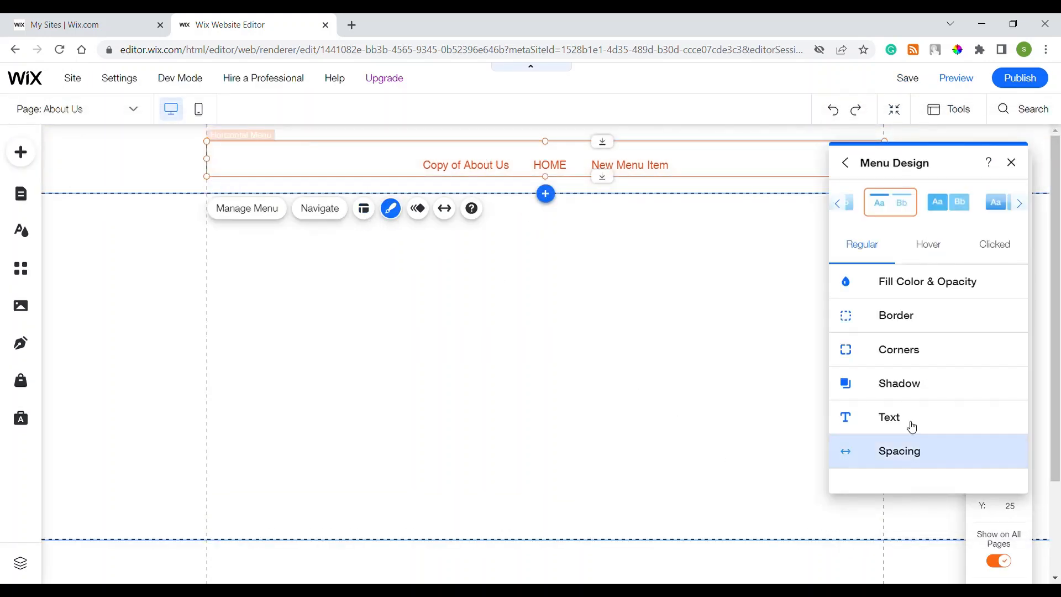
left_click(989, 250)
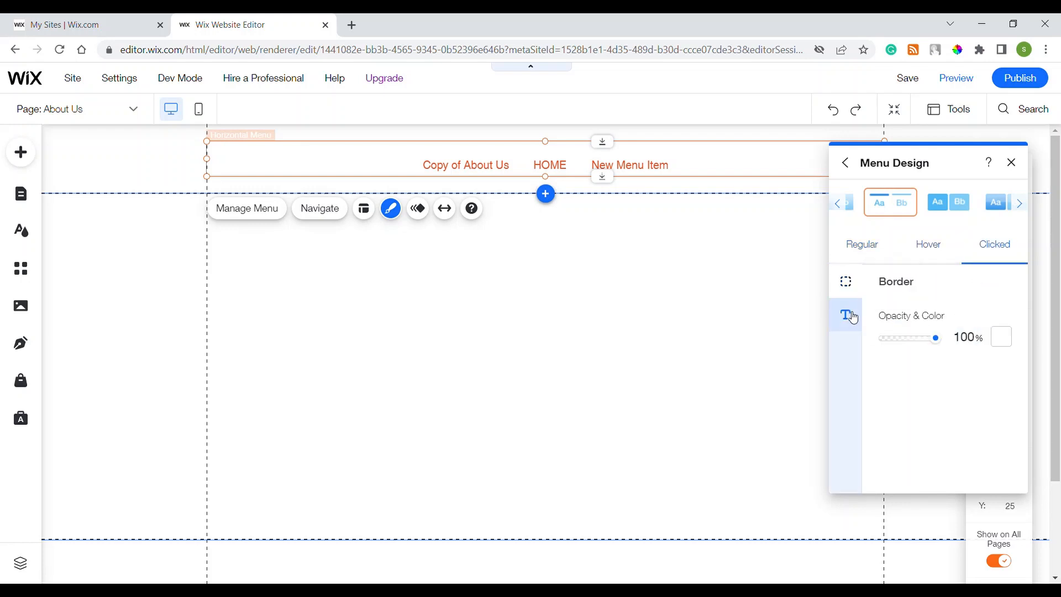
left_click(846, 314)
left_click(1002, 317)
left_click(959, 290)
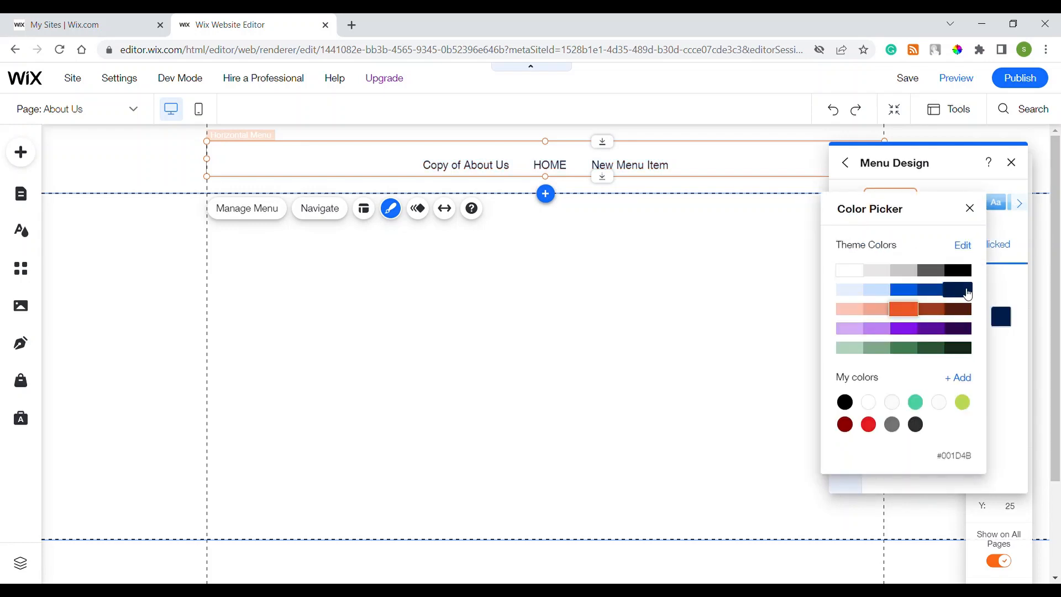
left_click(959, 270)
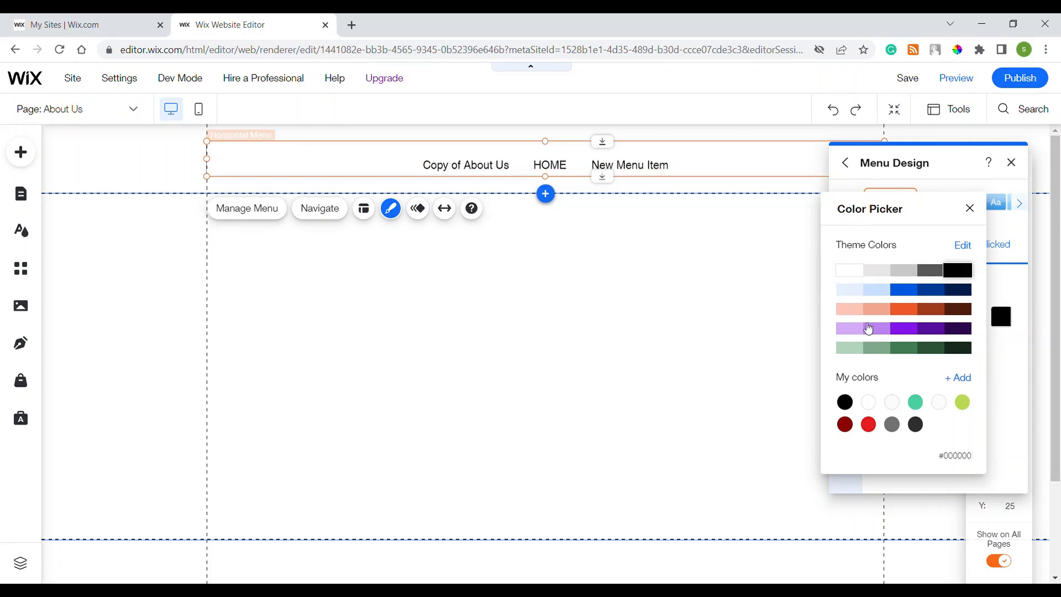
left_click(926, 332)
left_click(969, 209)
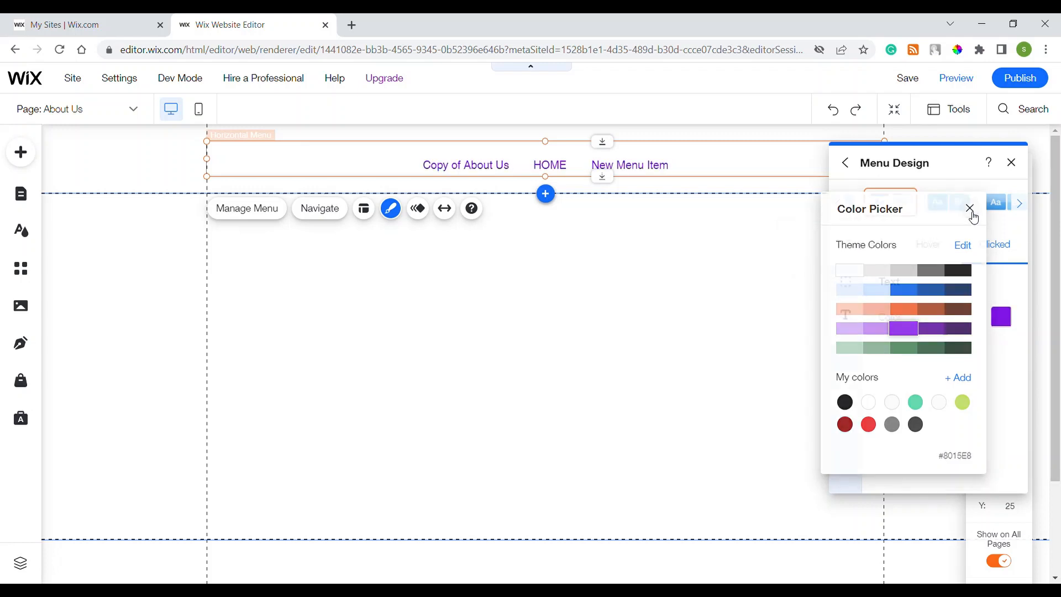
left_click(1012, 163)
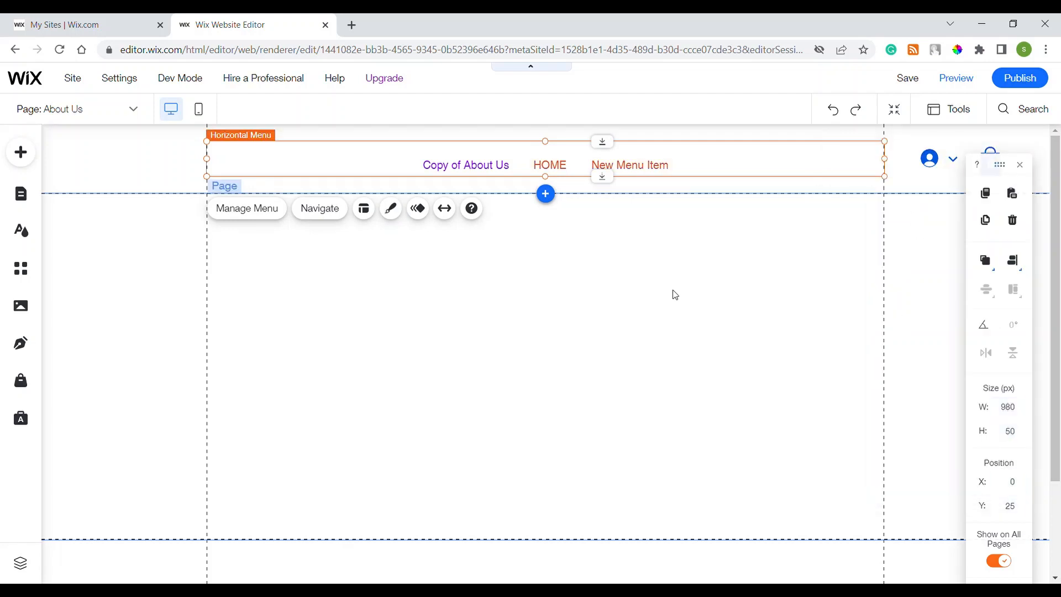
left_click(708, 325)
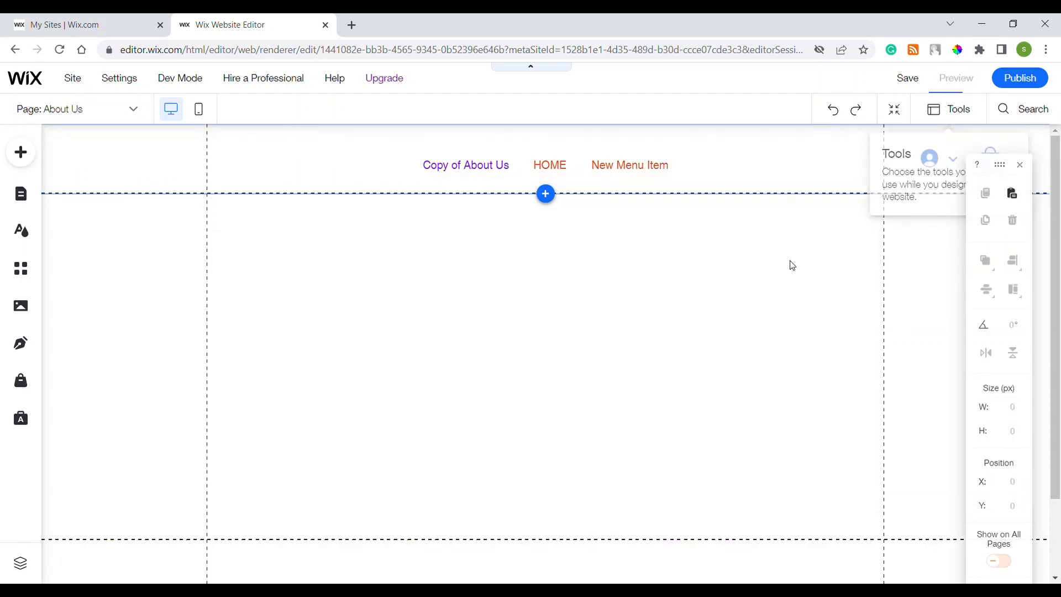
In preview, confirm HOME shows purple as the active menu item, then return to the editor
mouse_move(444, 175)
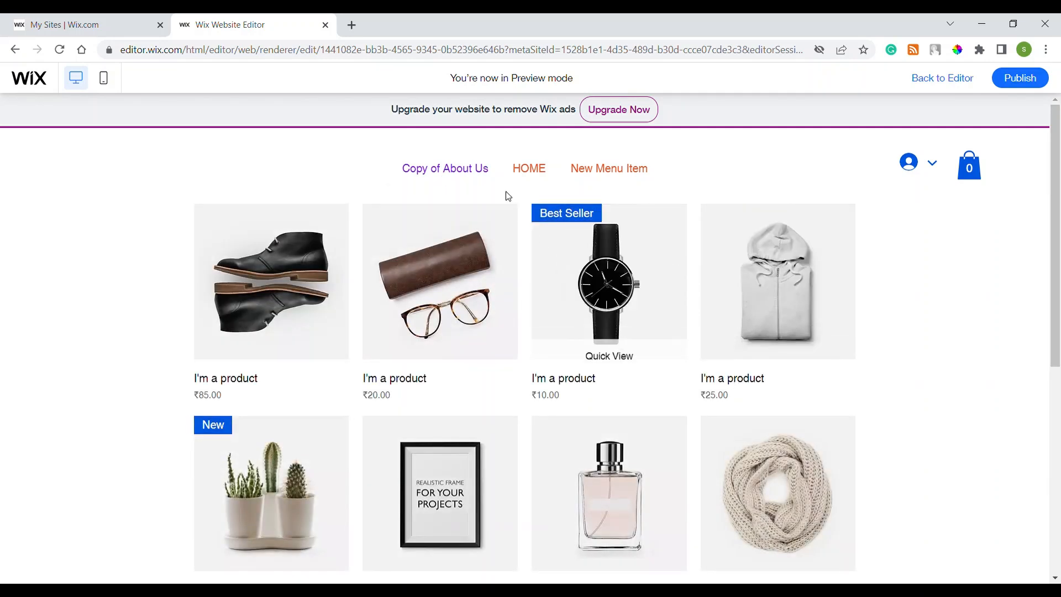
mouse_move(483, 170)
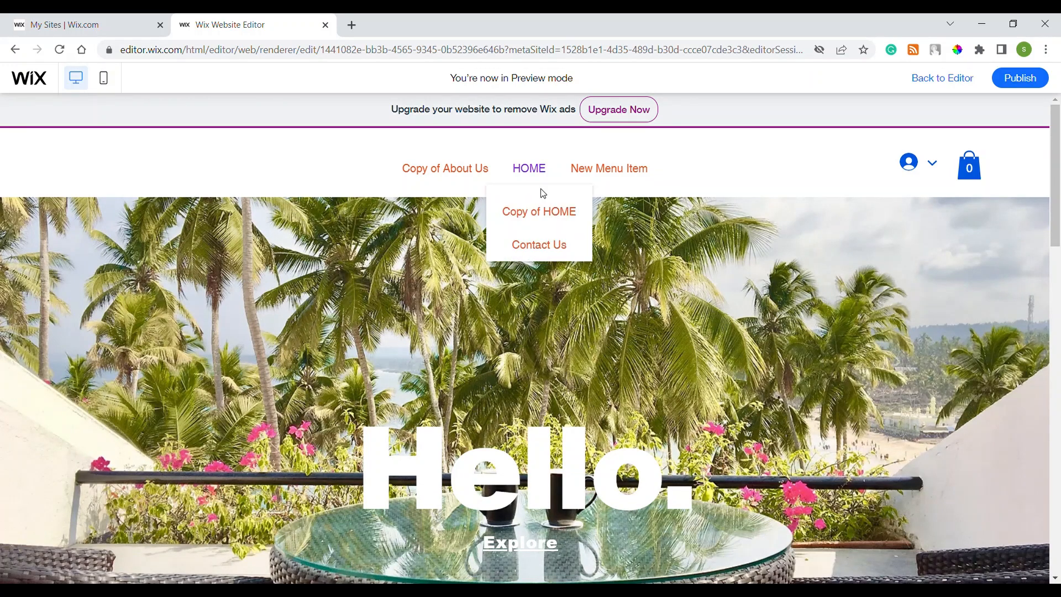
left_click(982, 74)
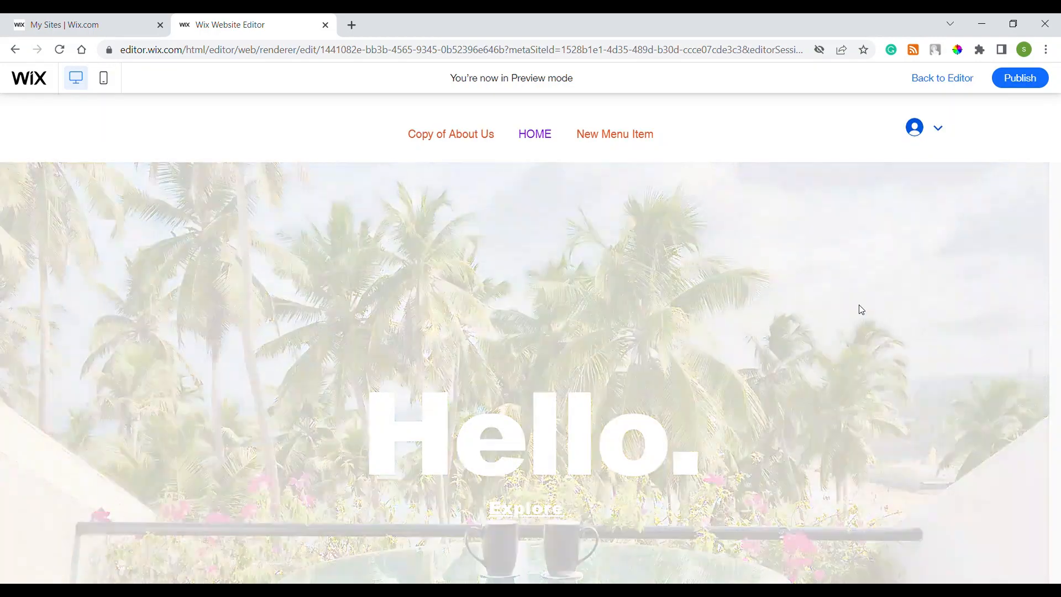